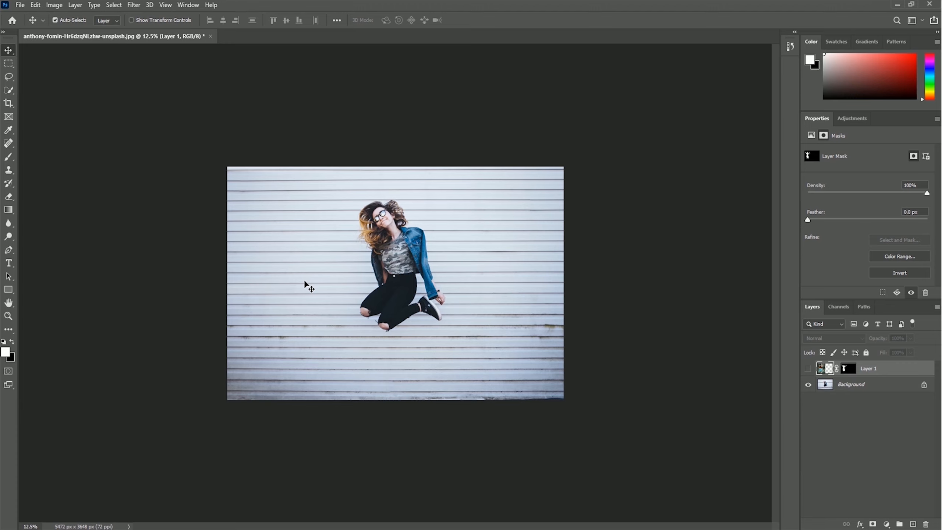
Show the masked woman layer above the white-wall background photo
left_click(809, 371)
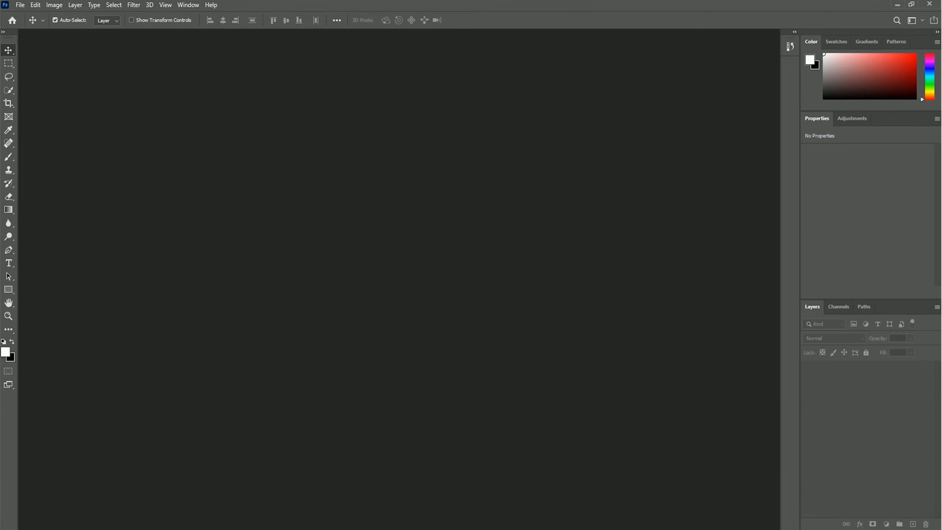
Open the white-wall jumping photo and the forest-path jumping photo together from the 07 Selection and Masking folder
left_click(20, 4)
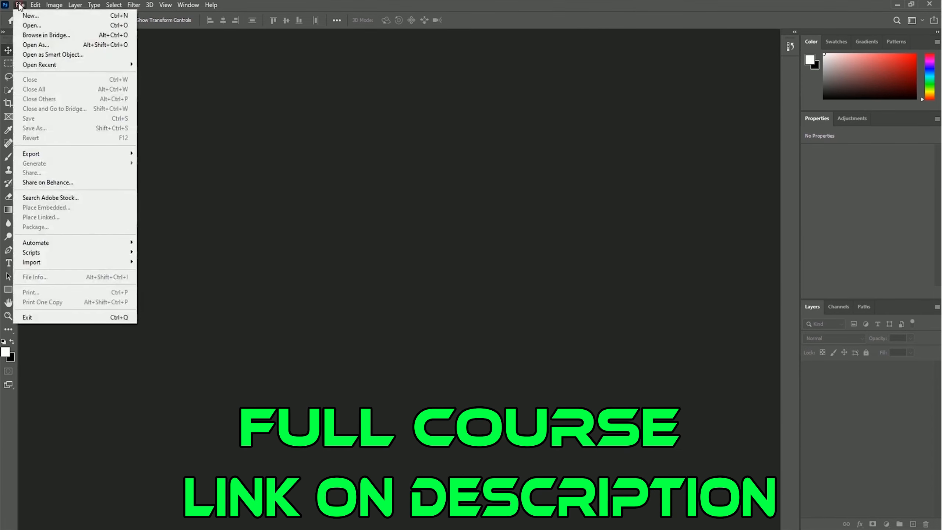
left_click(90, 28)
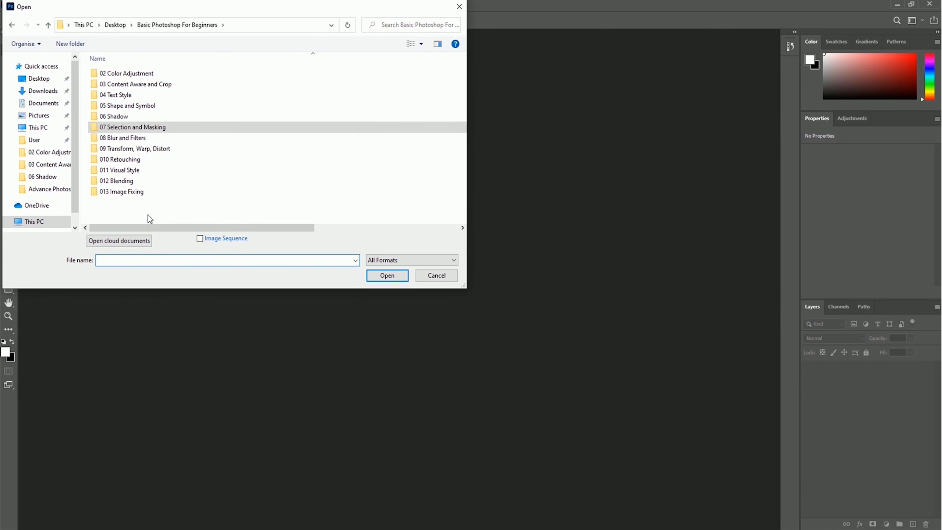
double_click(148, 128)
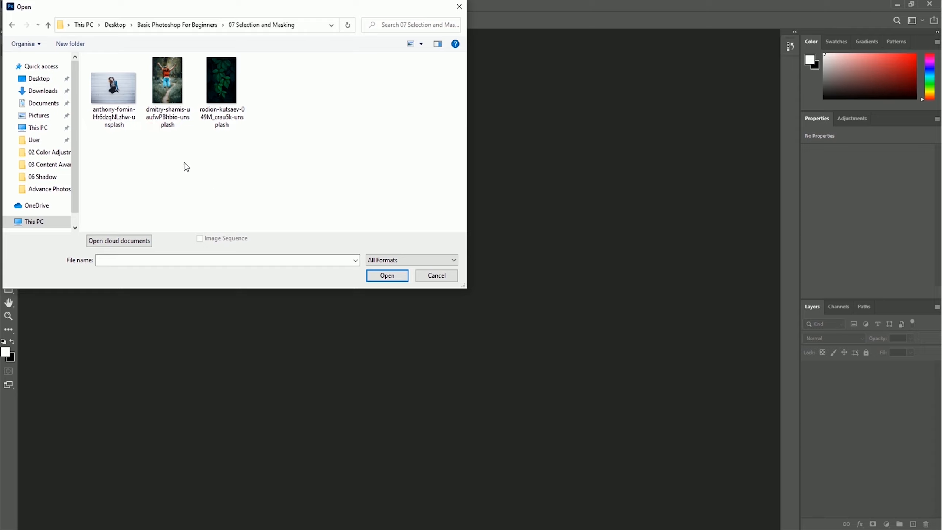
left_click(111, 118)
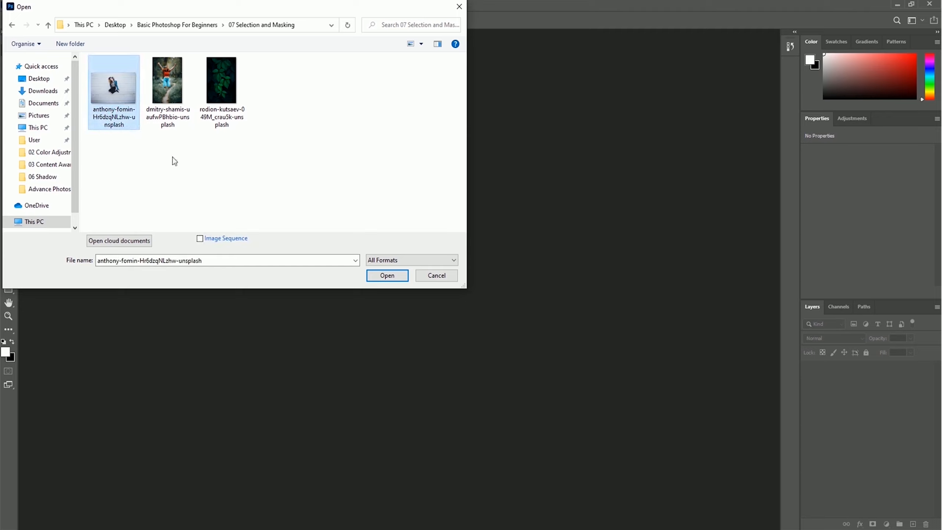
left_click(171, 120, "ctrl")
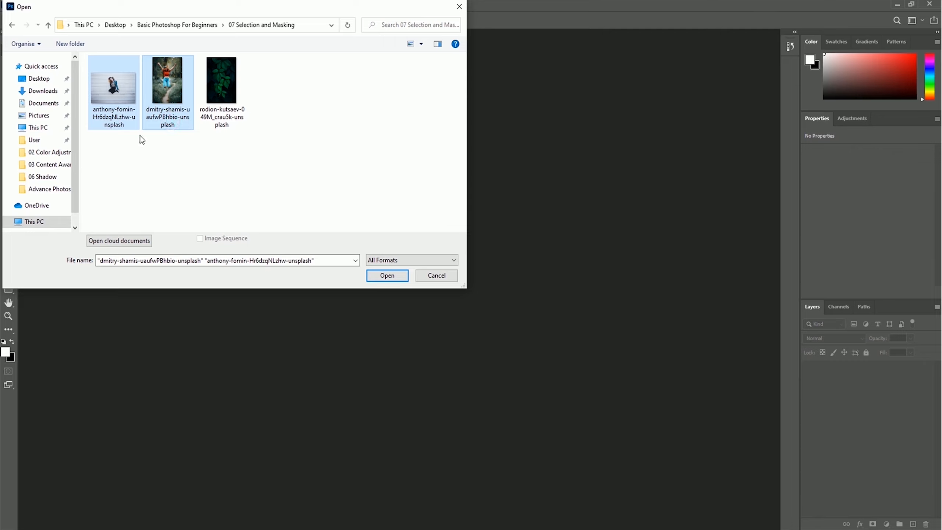
left_click(379, 275)
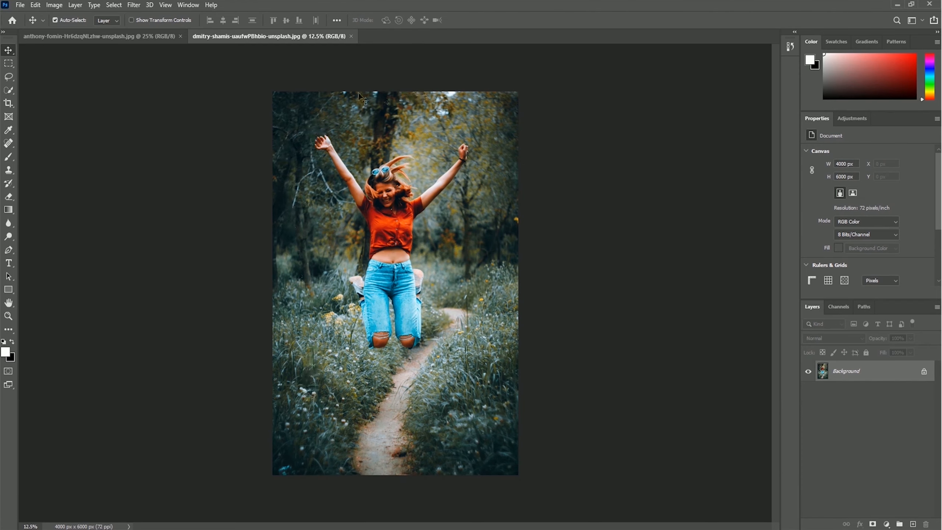
Compare the two open photos, the woman against the white wall and the woman on the forest path
left_click(58, 36)
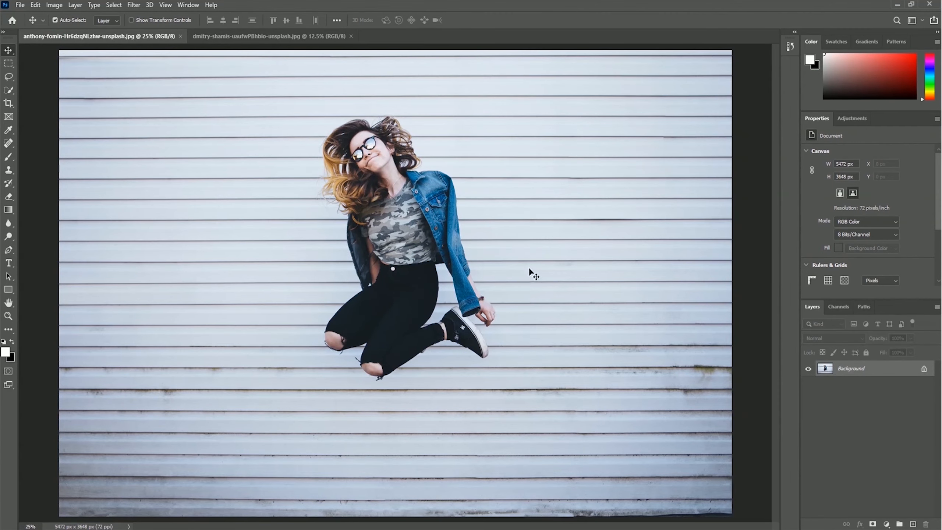
left_click(285, 33)
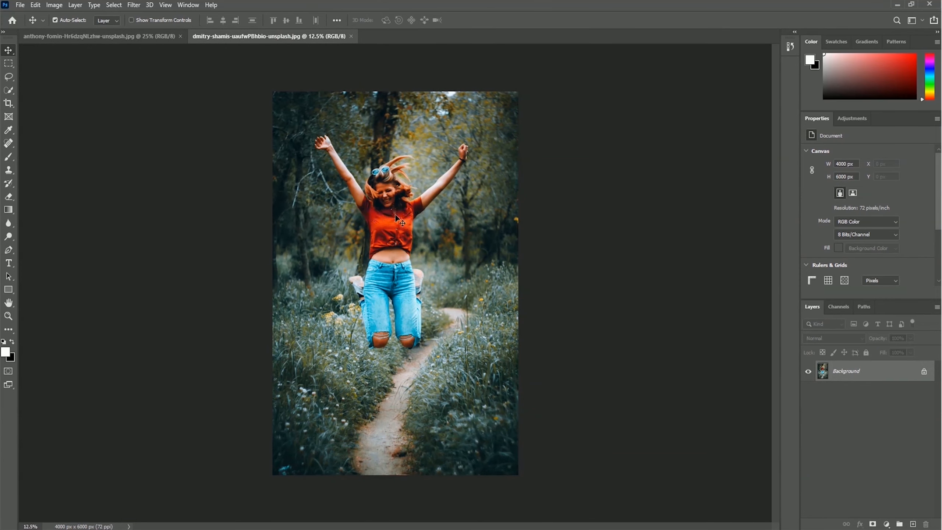
left_click(72, 39)
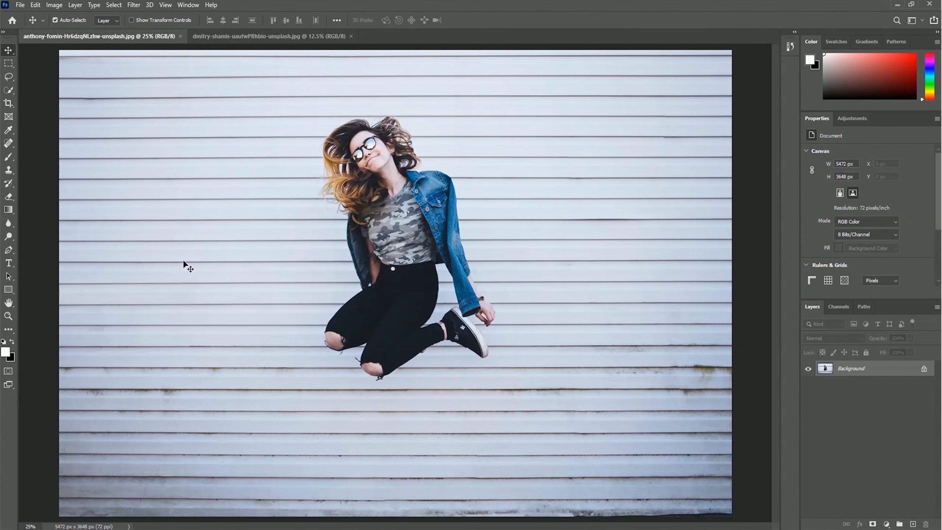
left_click(250, 38)
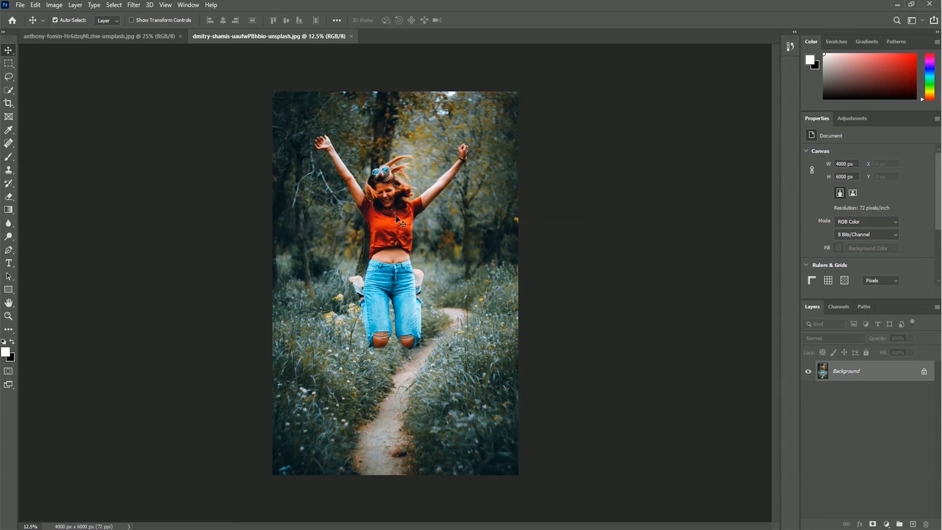
Select the jumping woman in the forest photo with the Quick Selection tool and hide her surroundings with a layer mask
left_click(10, 93)
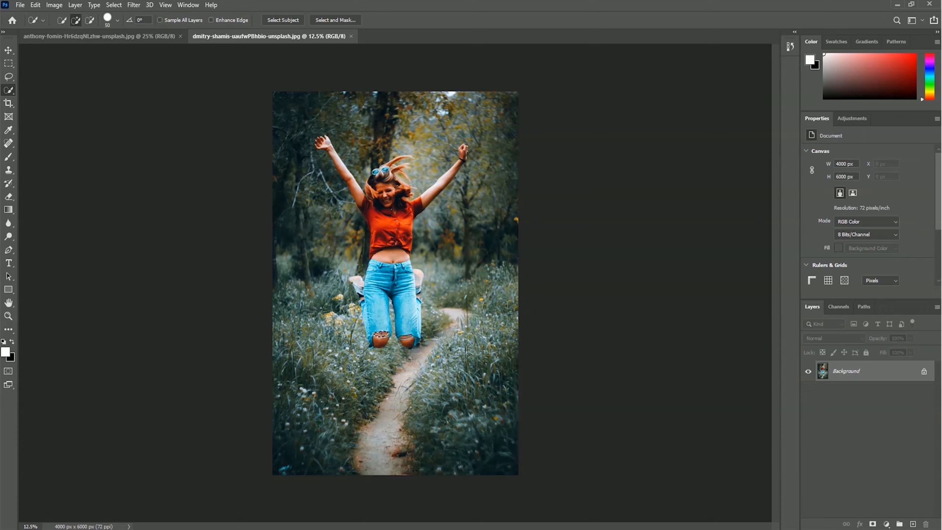
mouse_move(381, 333)
left_mouse_down()
mouse_move(381, 277)
mouse_move(406, 274)
mouse_move(408, 309)
left_mouse_up()
left_click_drag(407, 343, 409, 341)
left_click_drag(397, 209, 407, 222)
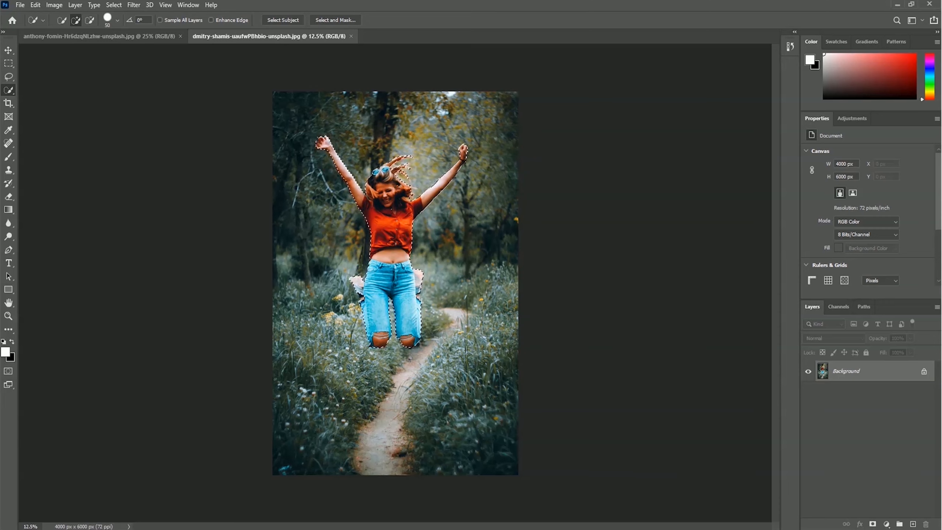
left_click(873, 524)
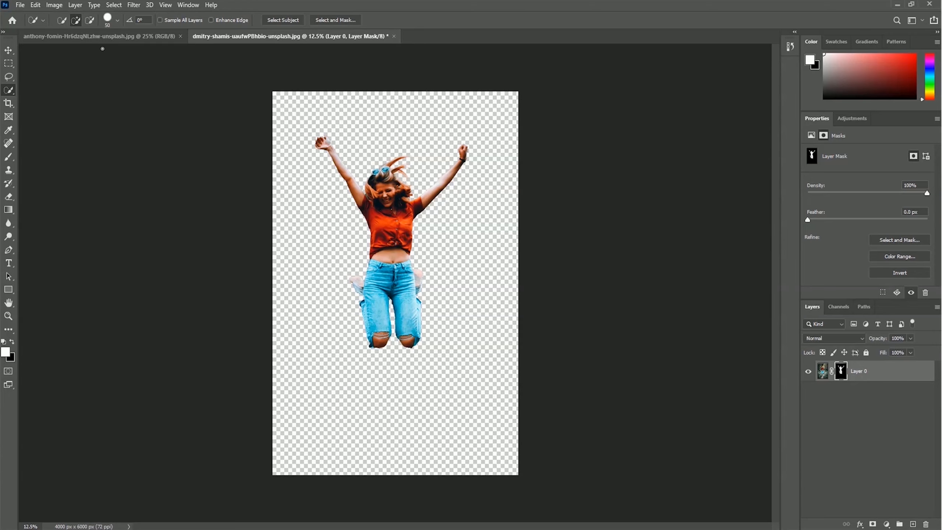
Move the masked woman into the white-wall photo and place her to the left of the woman already there
left_click(98, 37)
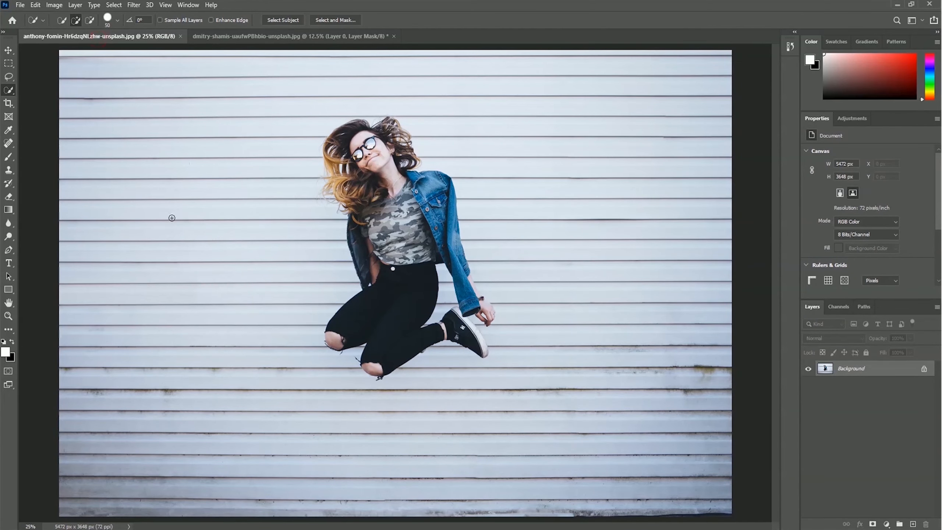
left_click(261, 36)
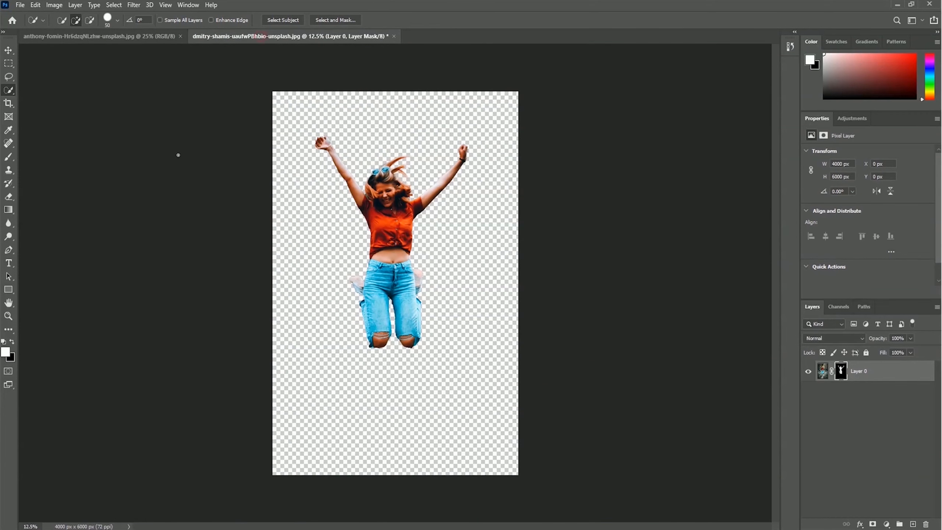
left_click(8, 52)
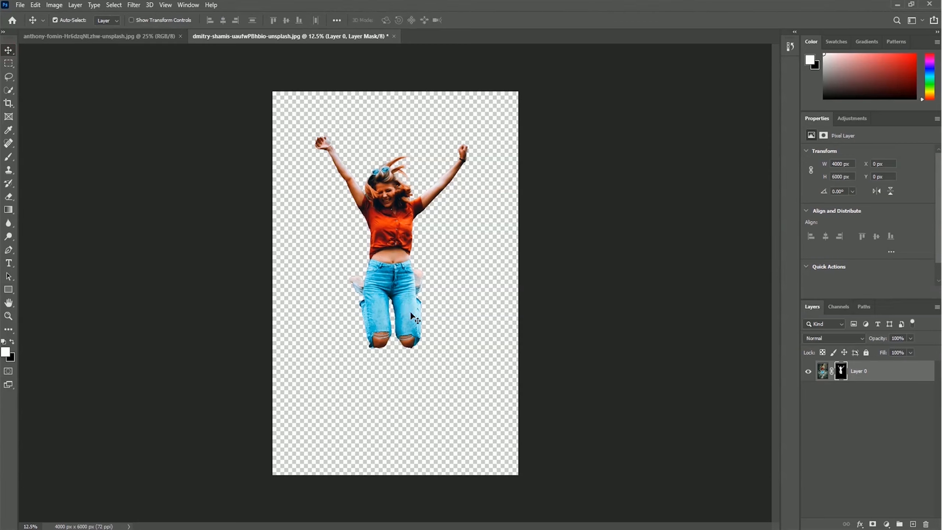
left_click_drag(410, 310, 230, 346)
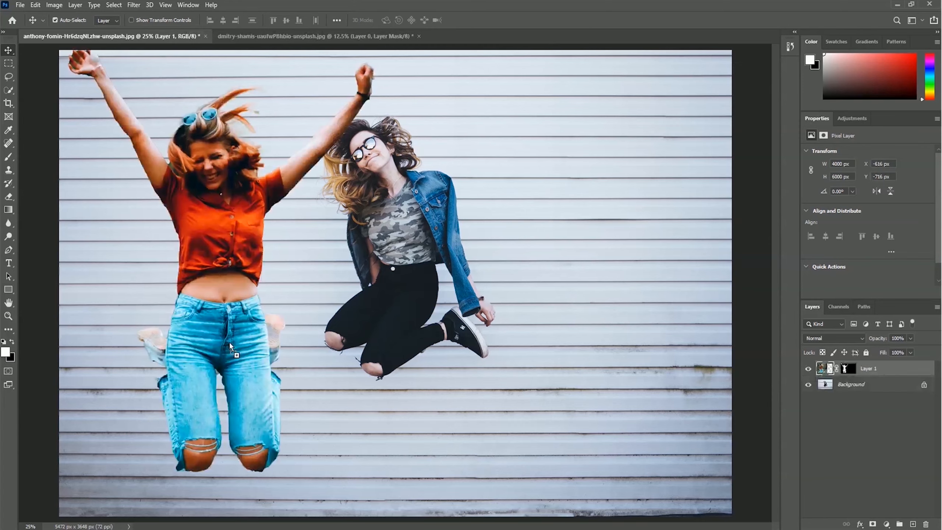
left_click_drag(247, 377, 230, 315)
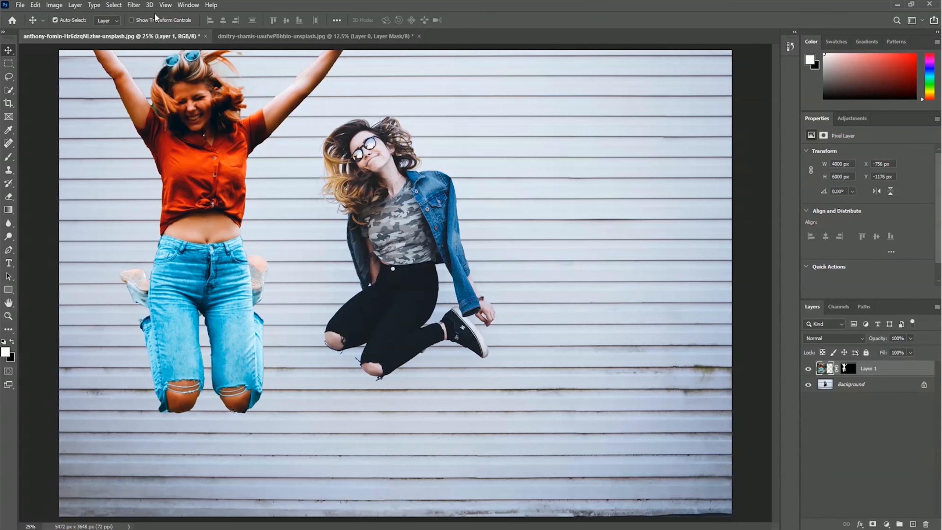
Scale the pasted woman down to about 81% width and 73% height and reposition her left of the other woman
left_click(166, 5)
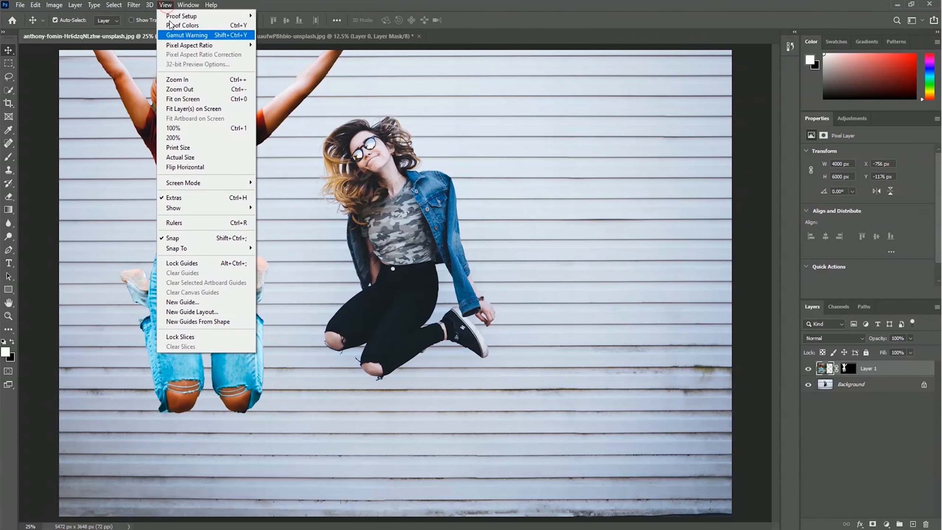
left_click(218, 91)
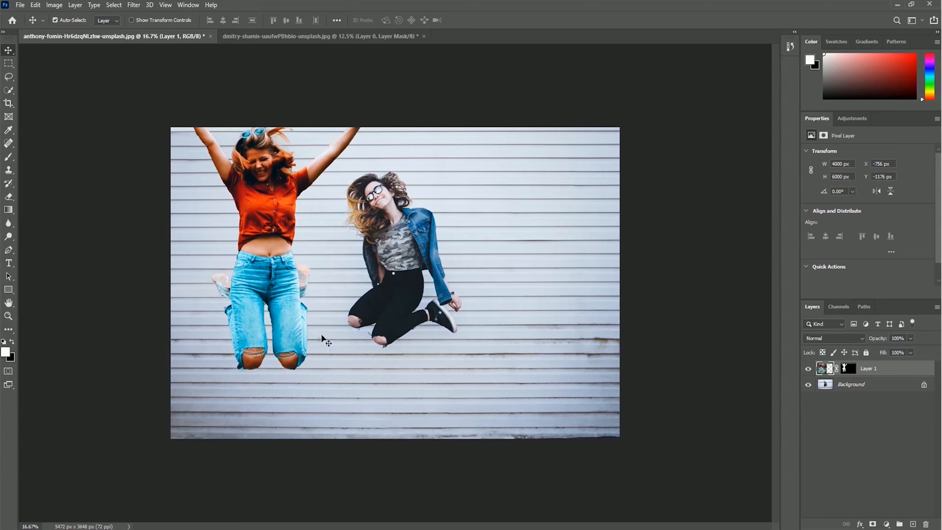
left_click(35, 5)
mouse_move(70, 241)
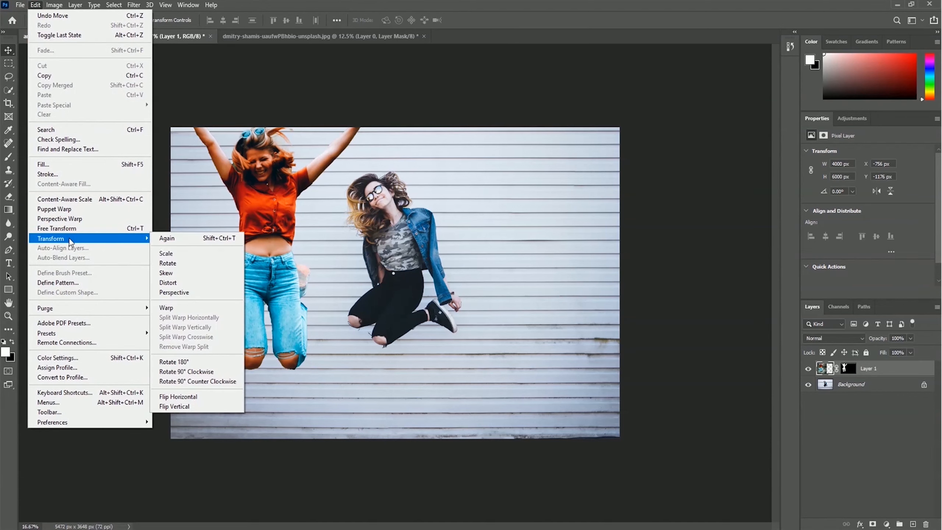
left_click(202, 254)
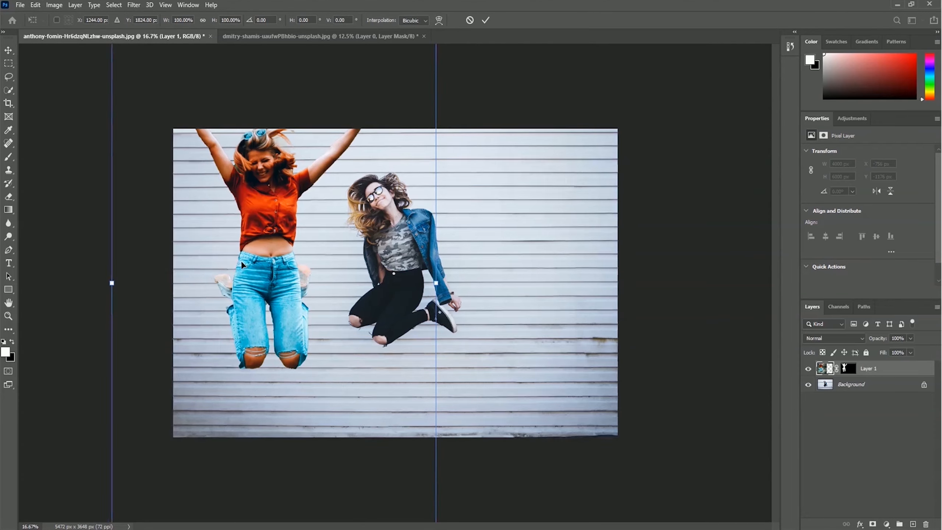
key("ctrl+minus")
left_click_drag(178, 93, 226, 197)
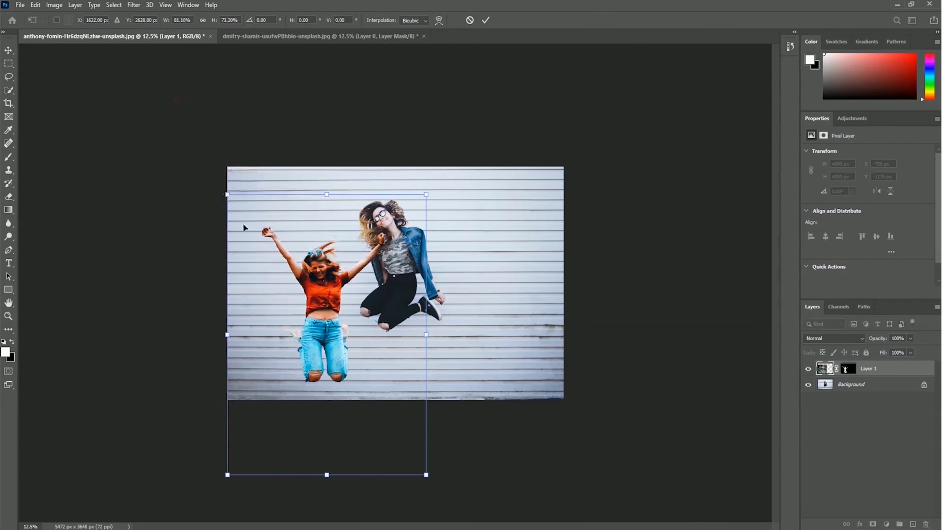
left_click_drag(333, 296, 301, 257)
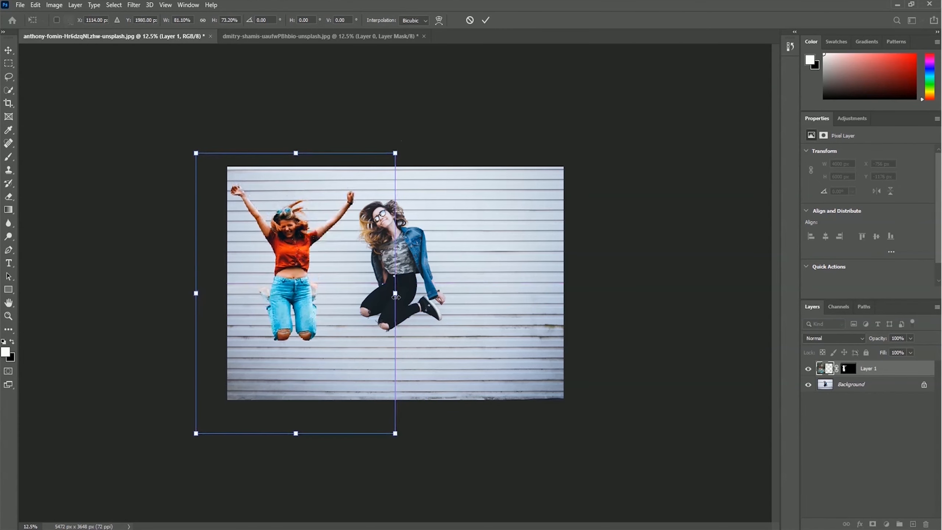
Fine-tune the pasted woman's size to about 82.5% width and 73.2% height, nudge her position, and apply the transform
left_click_drag(395, 293, 403, 293)
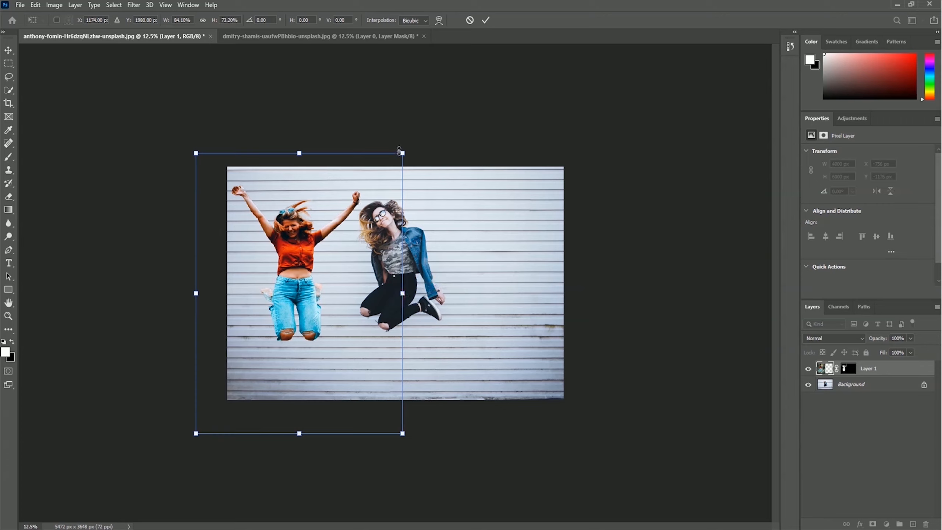
left_click_drag(403, 153, 390, 157)
left_click_drag(293, 289, 297, 281)
left_click_drag(199, 289, 192, 288)
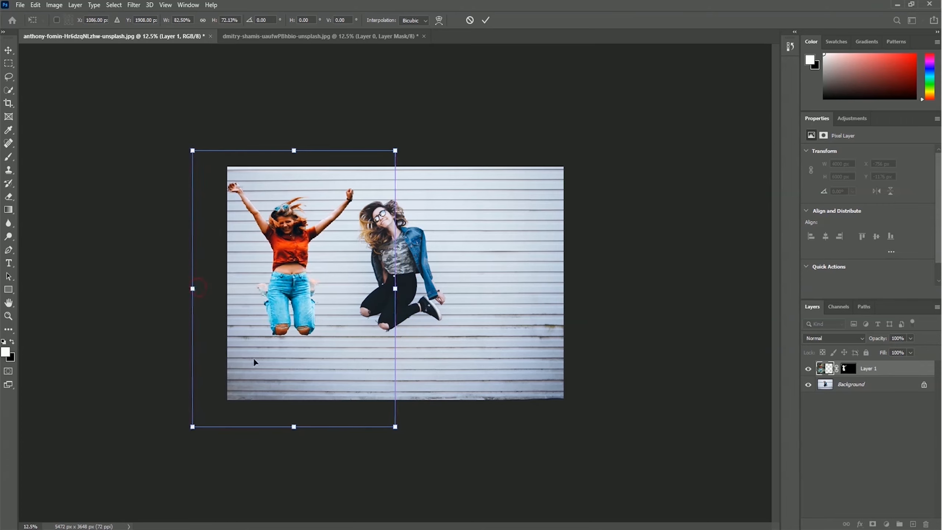
left_click_drag(294, 427, 293, 432)
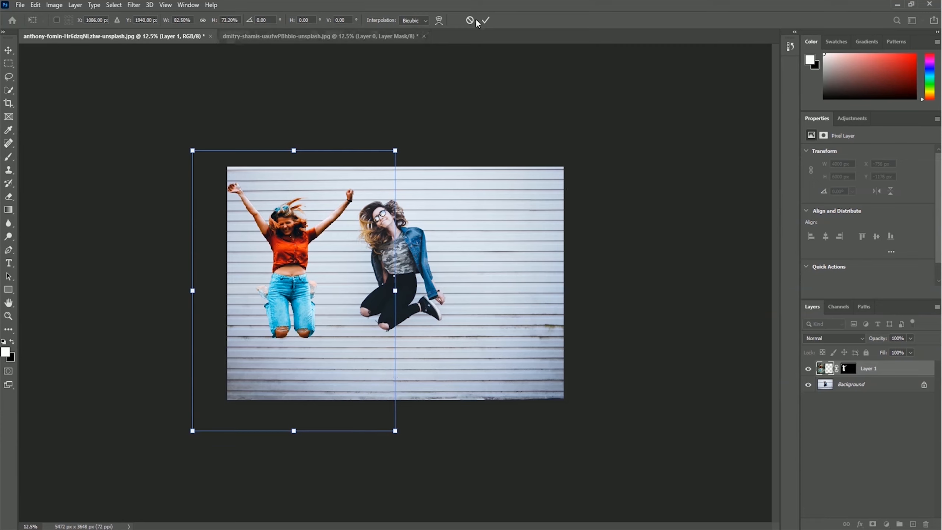
left_click(487, 25)
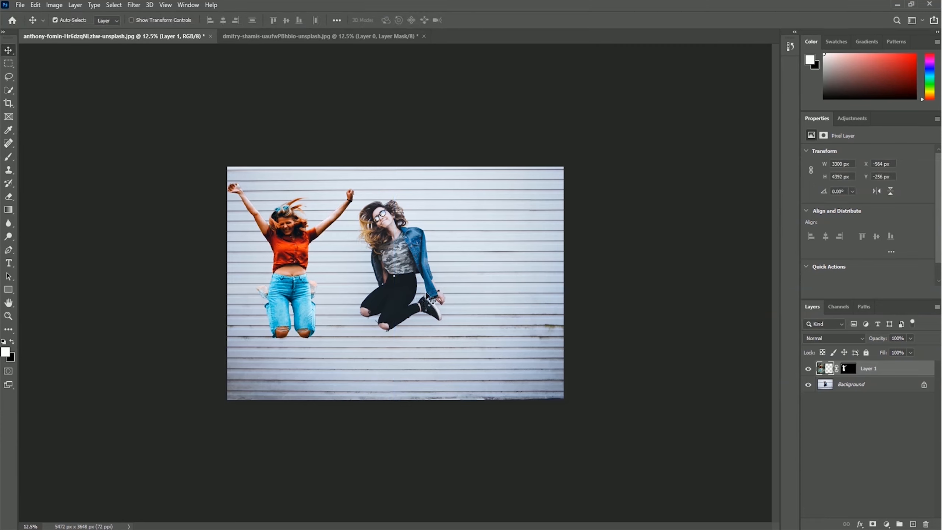